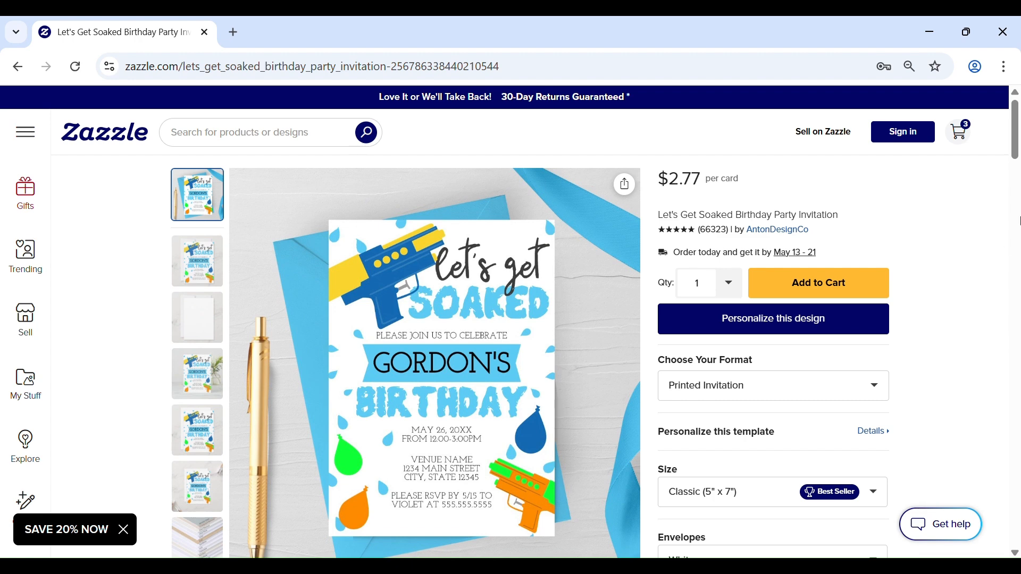
Step: Start personalizing the invitation and replace the guest of honour's name with the birthday child's name in the Text 1 field
click(771, 323)
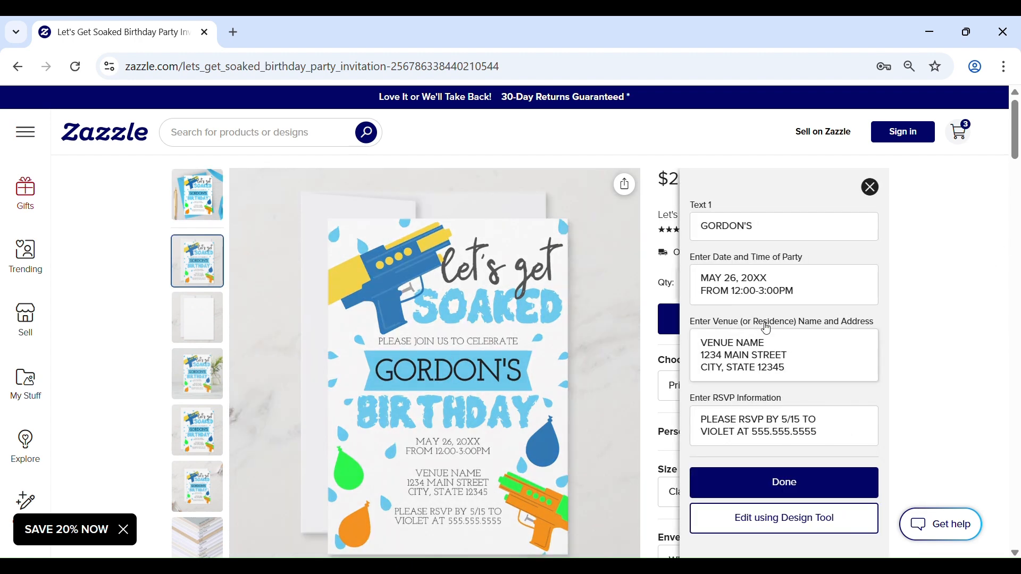
double_click(778, 228)
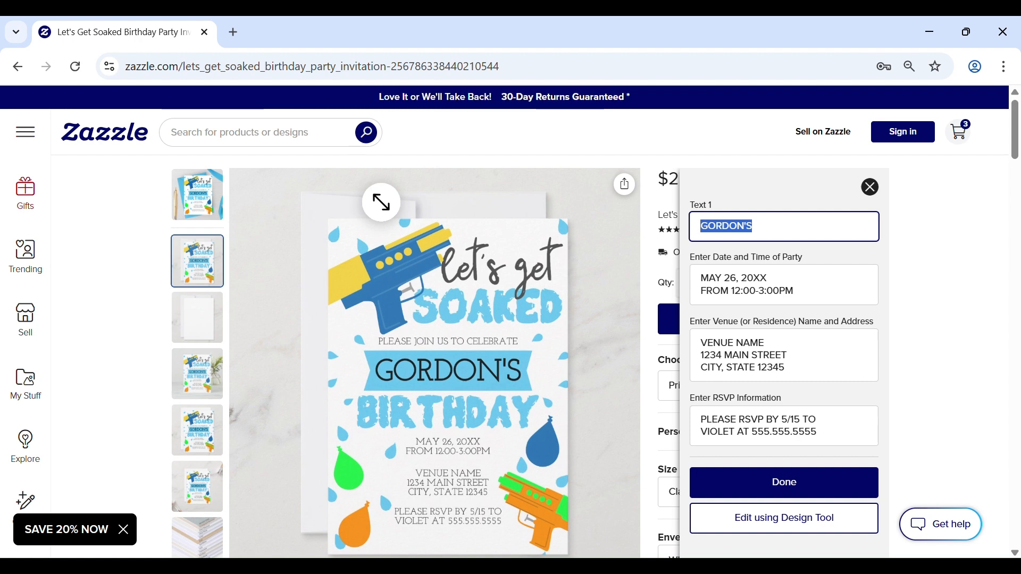
text(JAXON'S)
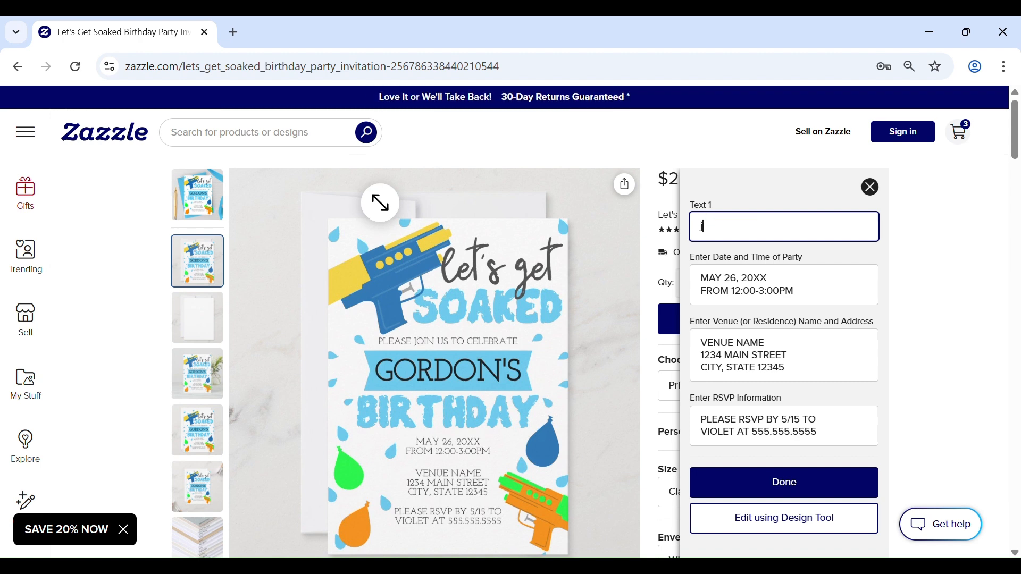
Step: Change the party date to JUNE 10 and replace the venue name with the birthday child's house
drag(700, 278, 736, 279)
text(JUNE 10)
drag(700, 343, 764, 343)
text(JAXON'S HOUSE)
Step: Replace the RSVP contact's name and set the RSVP deadline to 5/25
drag(701, 432, 734, 433)
text(KATIE)
drag(789, 420, 797, 427)
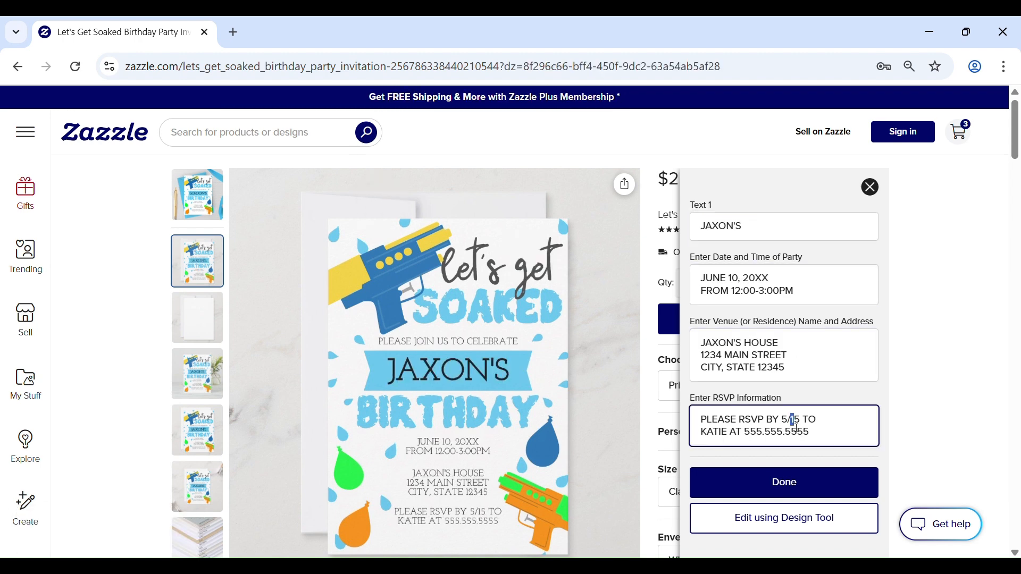
text(2)
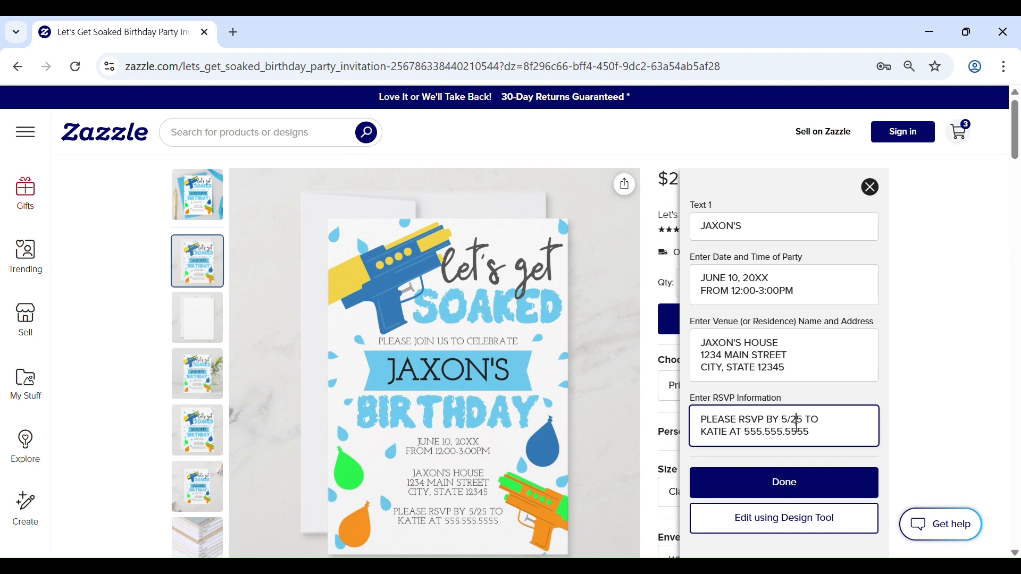
Step: Open the invitation in the Design Tool and set Color 1 of the upper water gun to pale green (#B6DCAE)
click(746, 529)
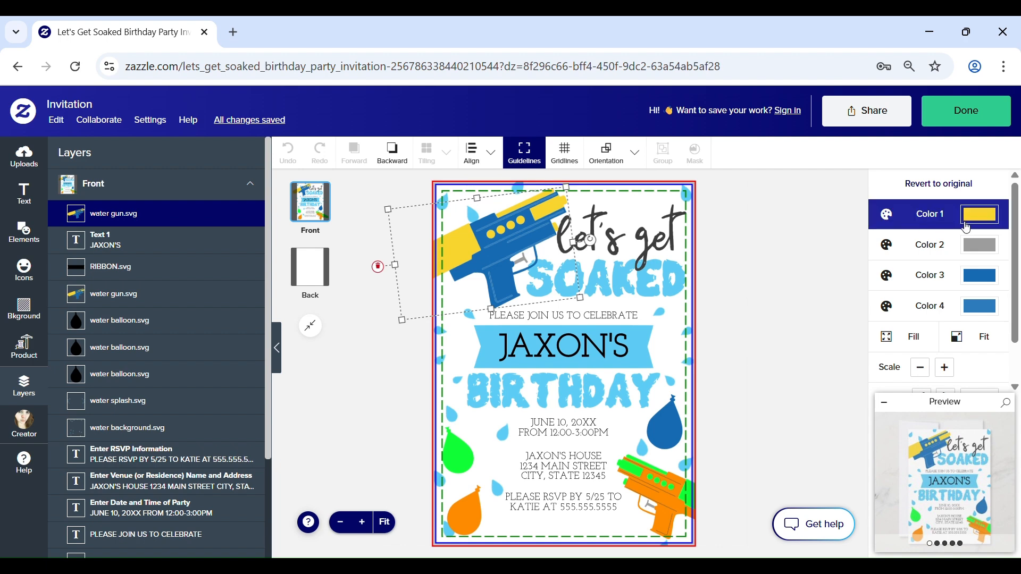
click(982, 218)
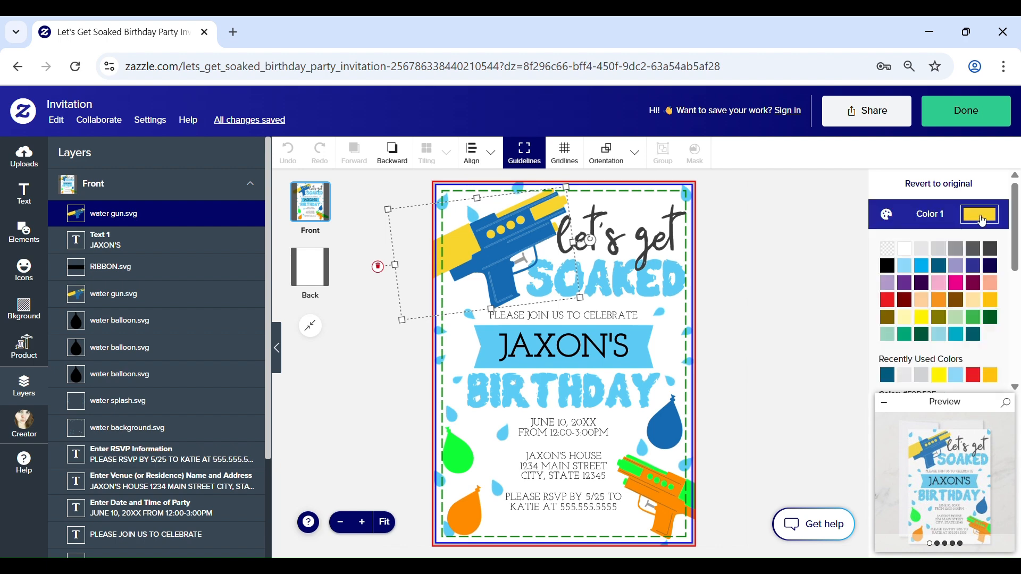
scroll(896, 278, down, 2)
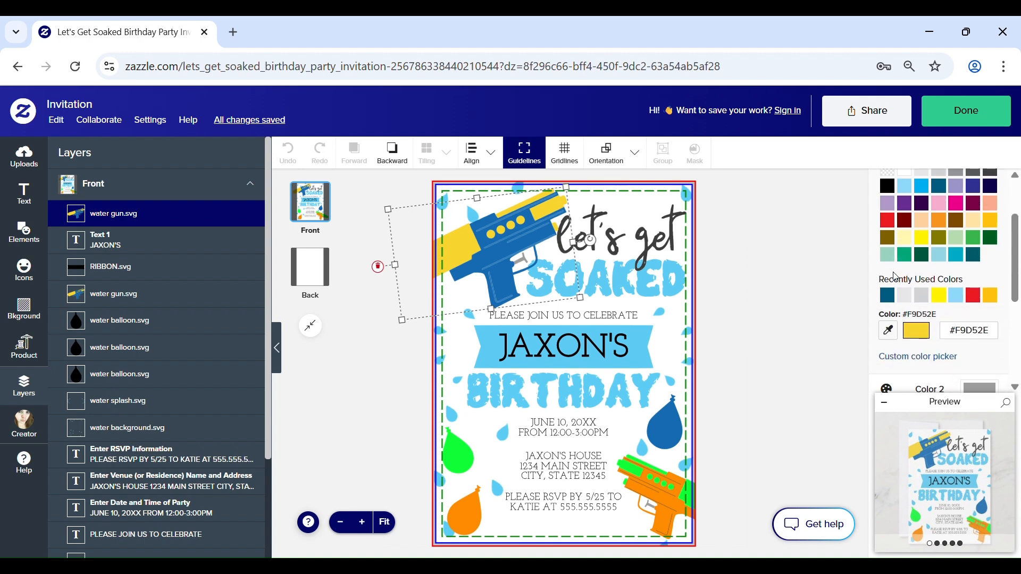
scroll(951, 283, down, 4)
scroll(943, 280, up, 3)
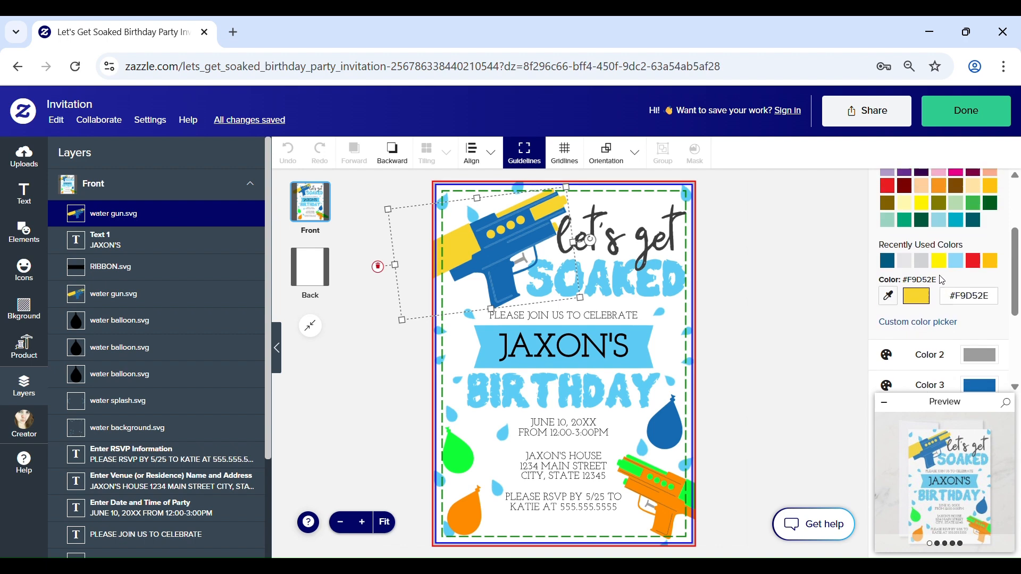
click(957, 204)
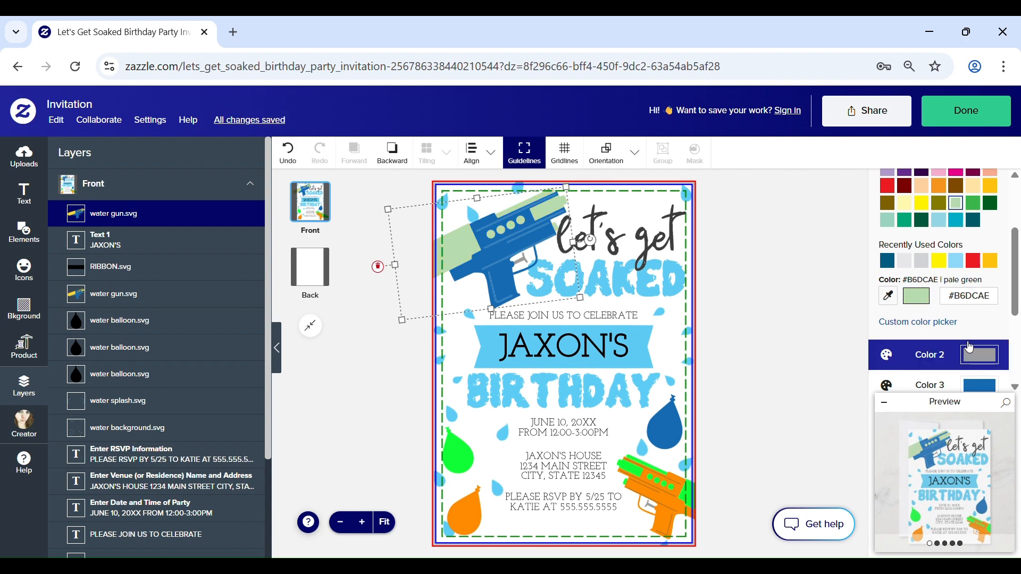
Step: Set the upper water gun's Color 3 to kelly green (#39B54A) and its Color 4 to forest green (#005E20)
scroll(969, 347, down, 1)
click(981, 308)
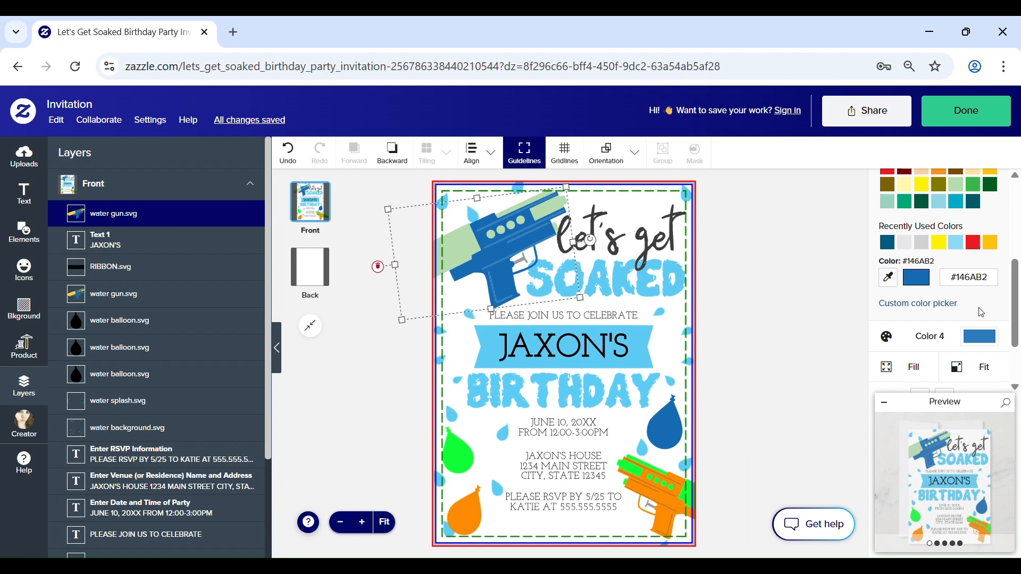
scroll(969, 298, up, 1)
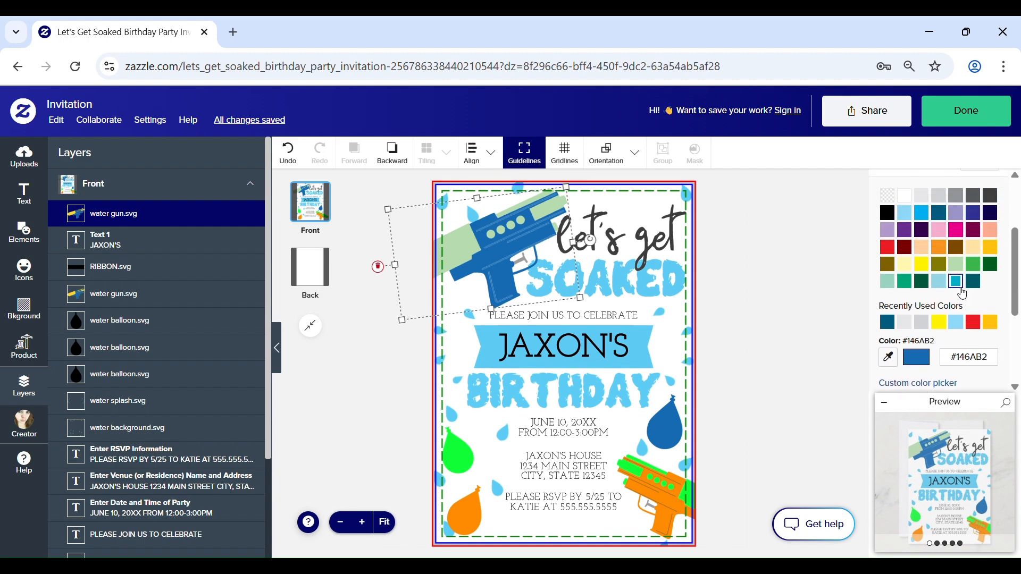
click(980, 267)
scroll(980, 268, down, 2)
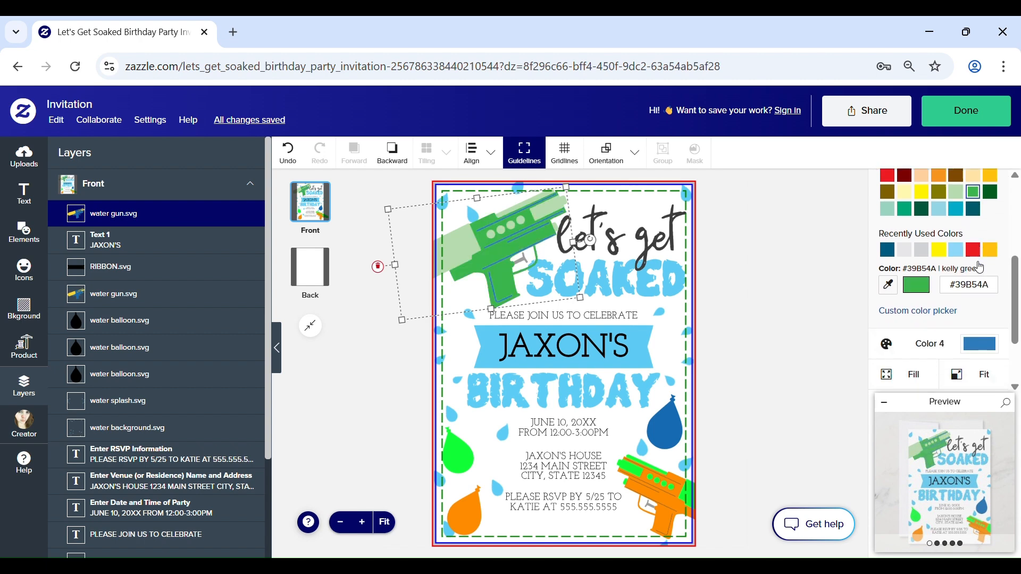
click(981, 258)
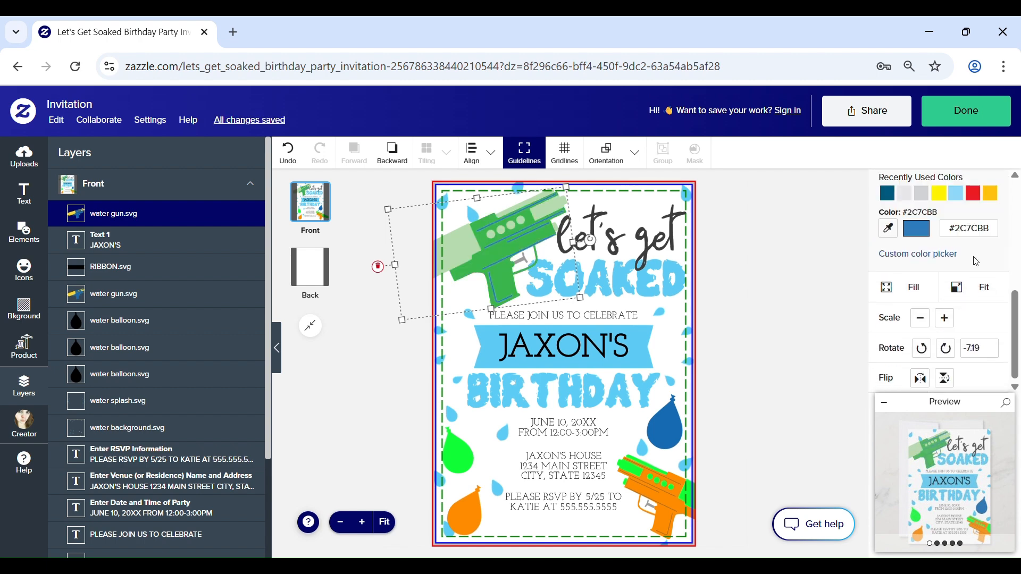
scroll(989, 234, up, 2)
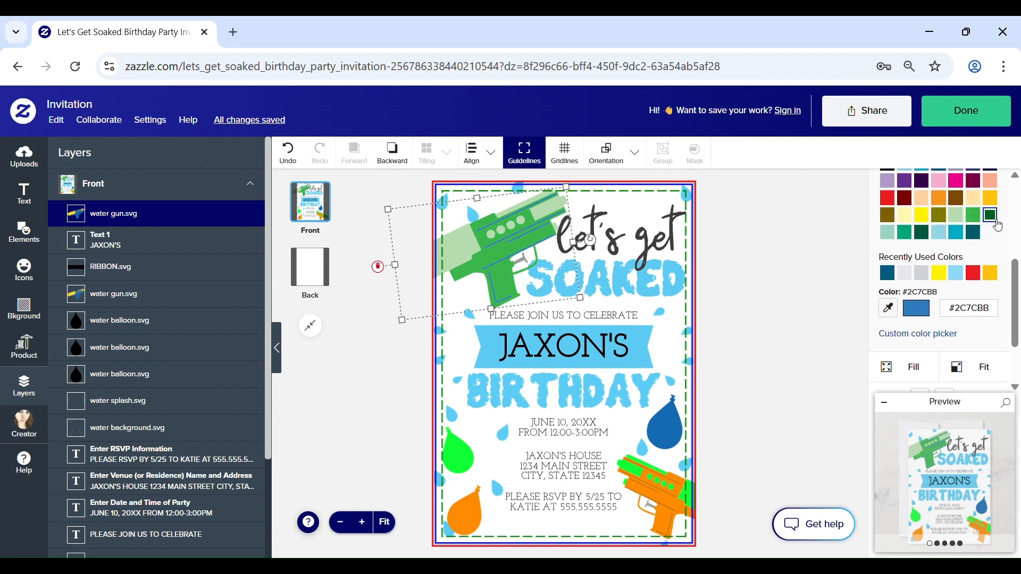
click(997, 222)
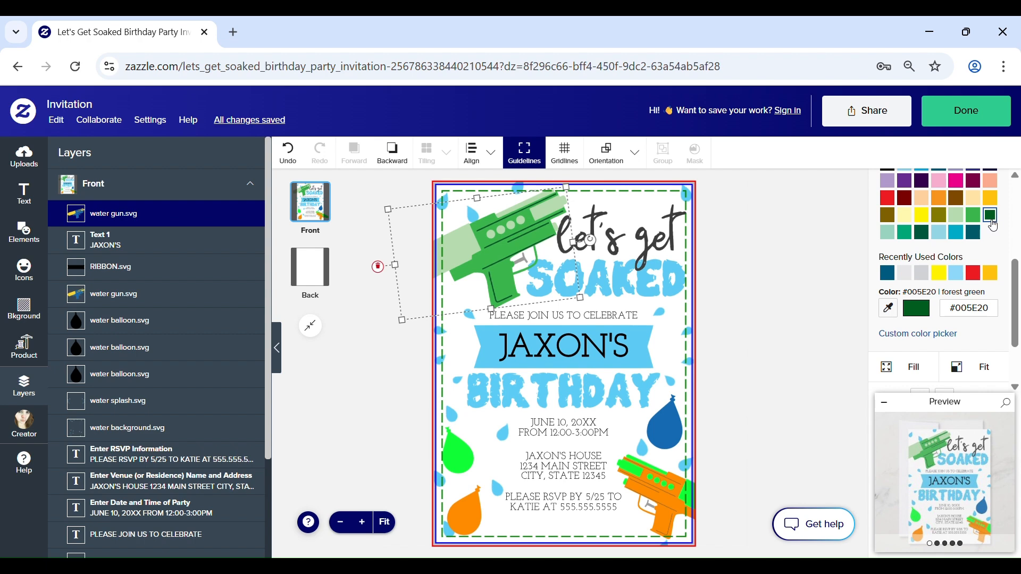
Step: Recolour the lower water gun with purple for Color 3 and pale purple (#B19ACA) for Color 1
click(671, 501)
scroll(947, 296, up, 2)
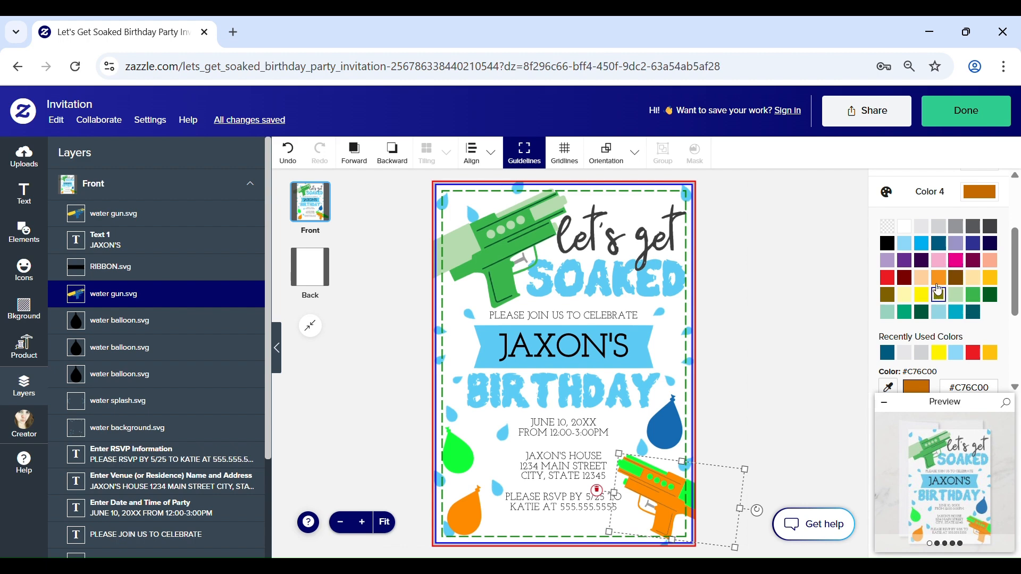
scroll(958, 255, up, 2)
click(997, 255)
click(905, 309)
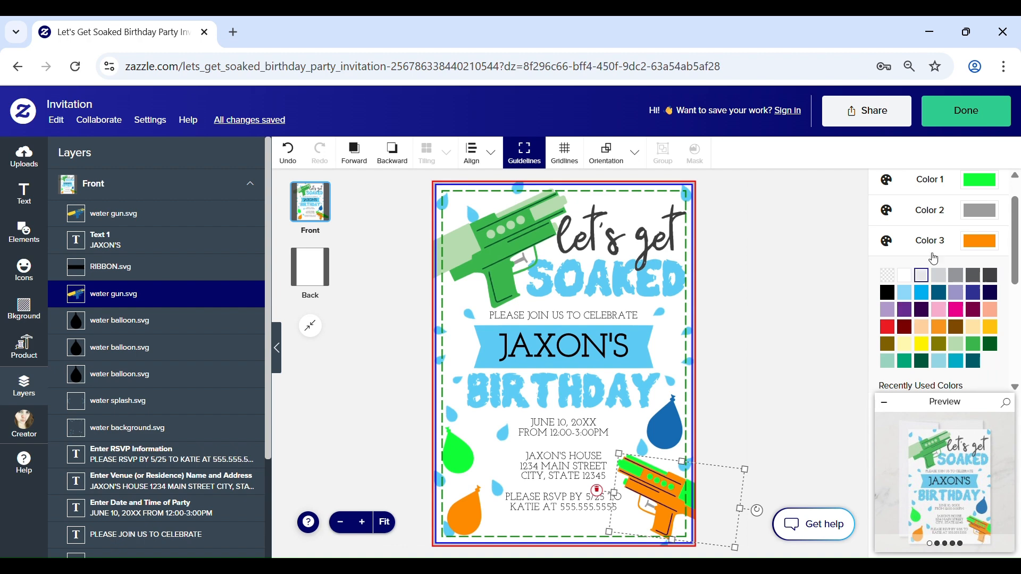
click(968, 192)
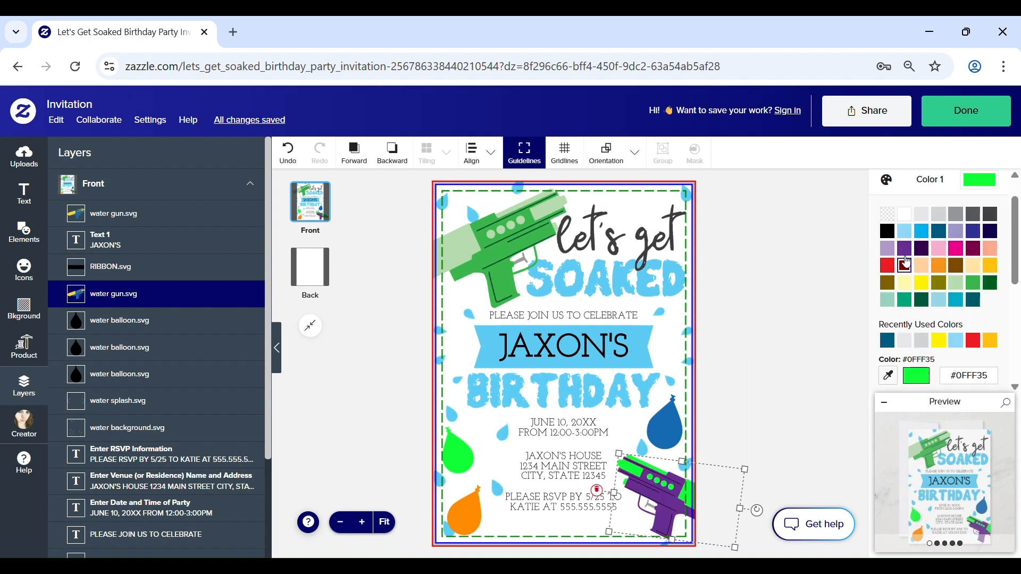
click(893, 247)
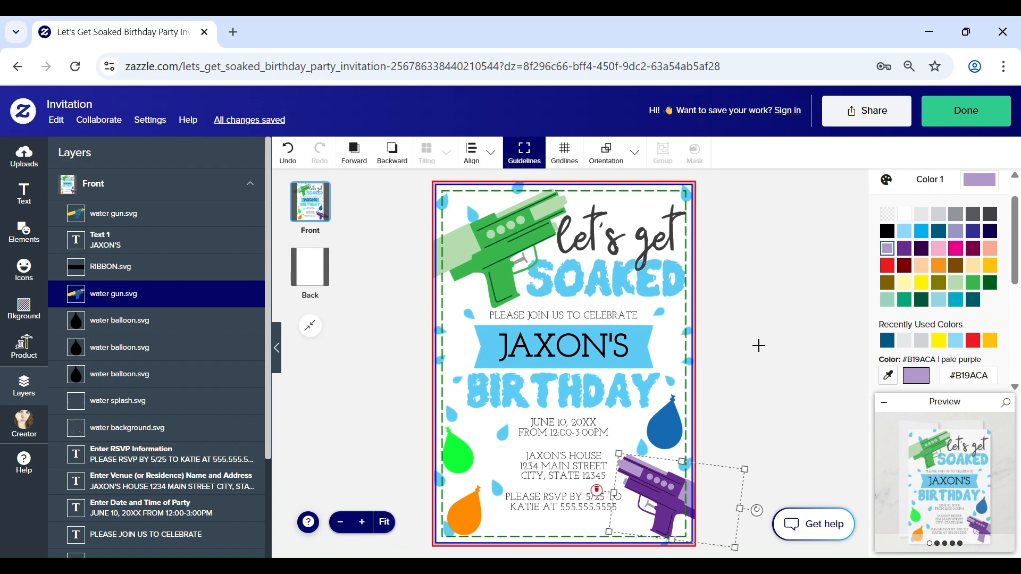
Step: Recolour the bright green water balloon, trying baby blue and settling on light teal (#99D4C0)
click(467, 458)
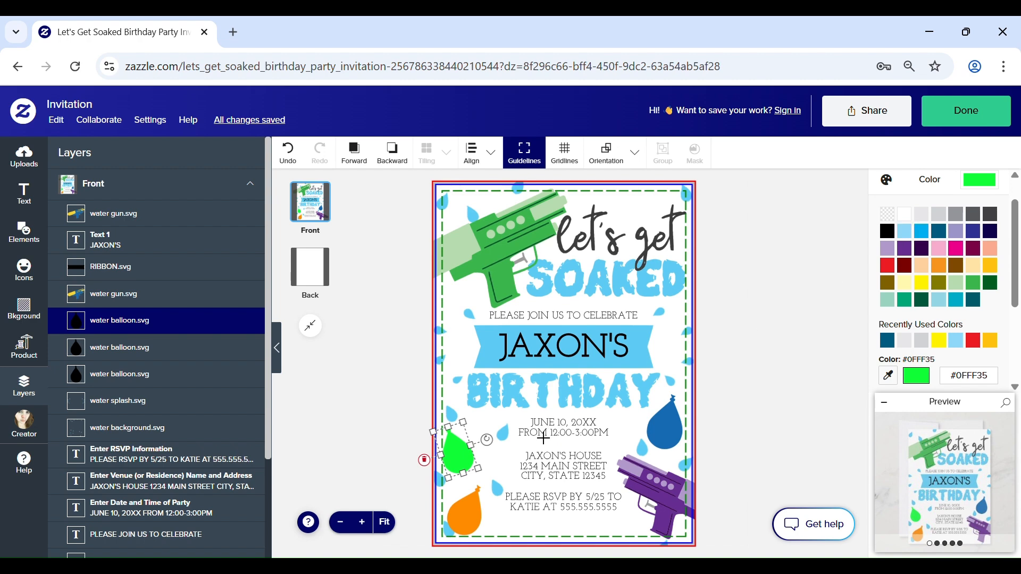
click(905, 231)
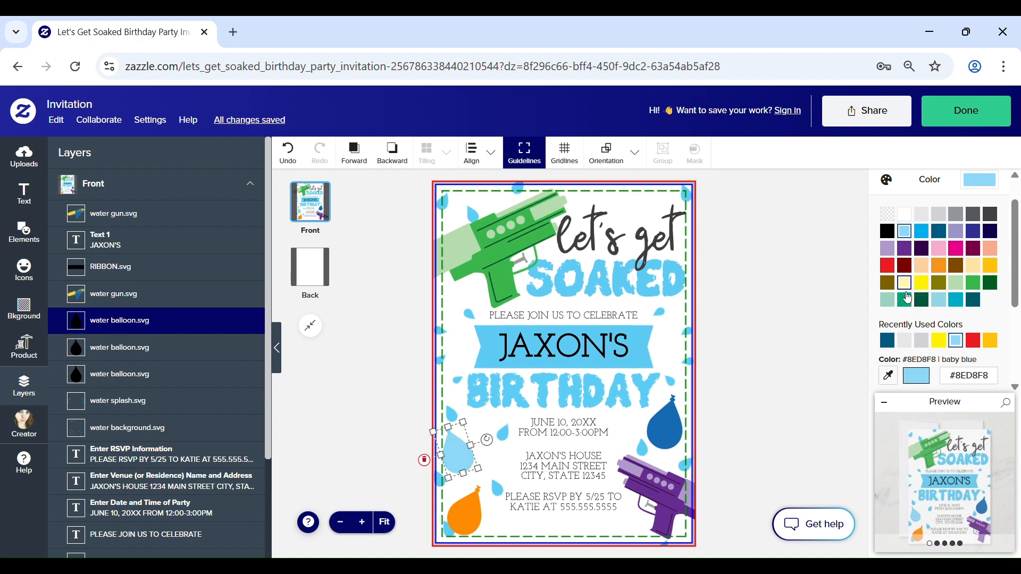
click(888, 300)
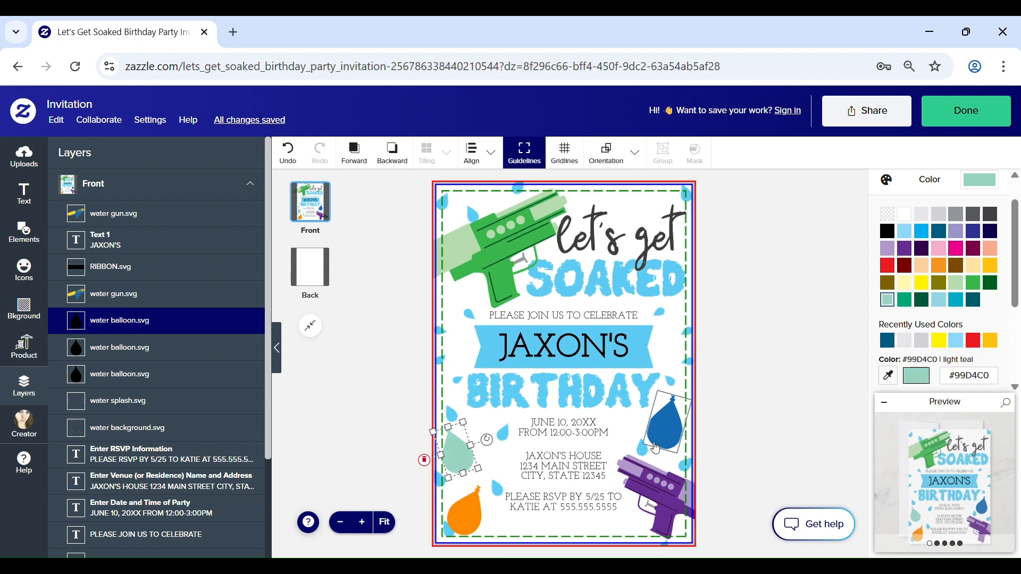
Step: Recolour the blue water balloon teal green and the orange water balloon beige (#FFE3A6)
click(678, 438)
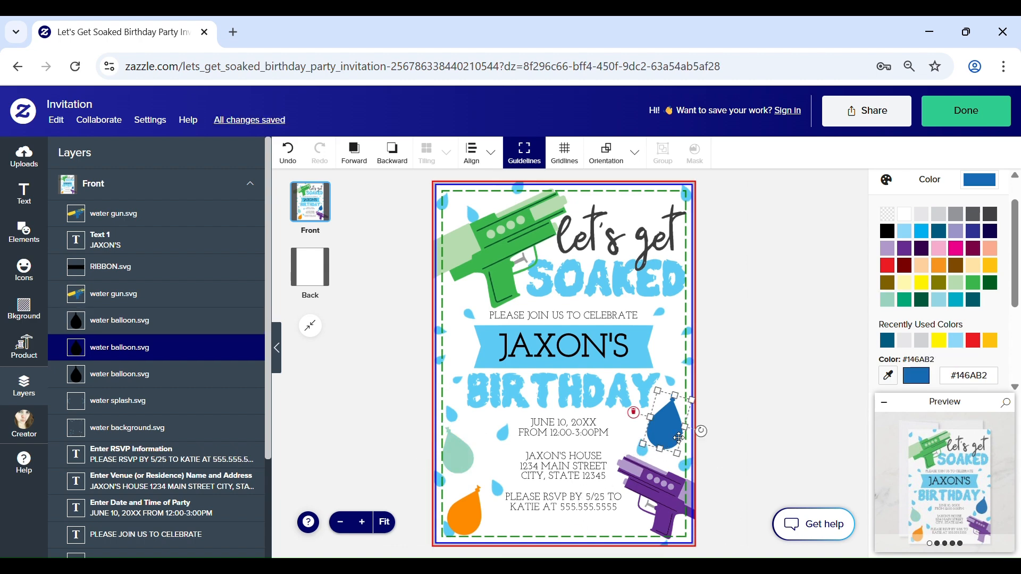
click(905, 300)
click(467, 511)
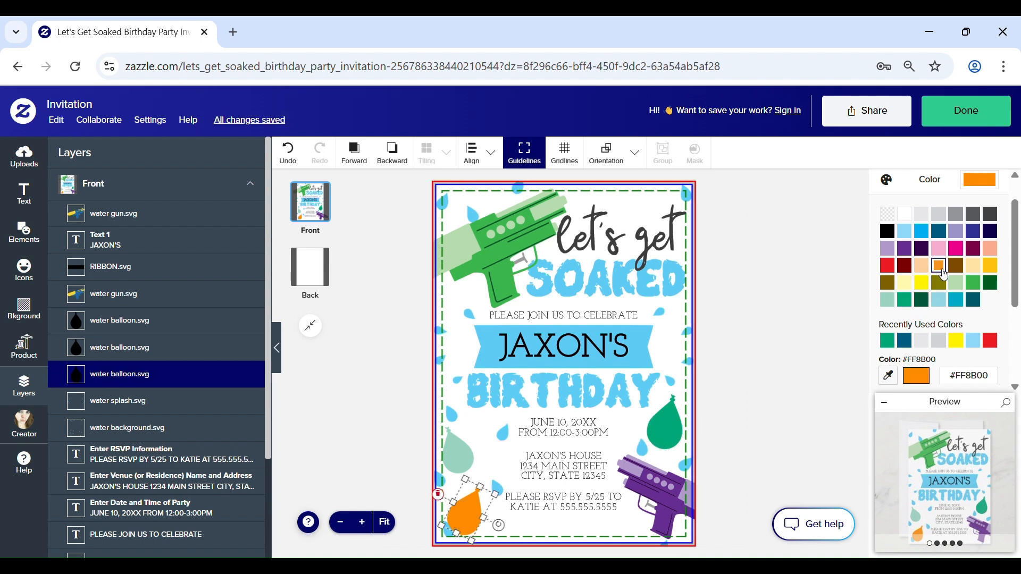
click(981, 266)
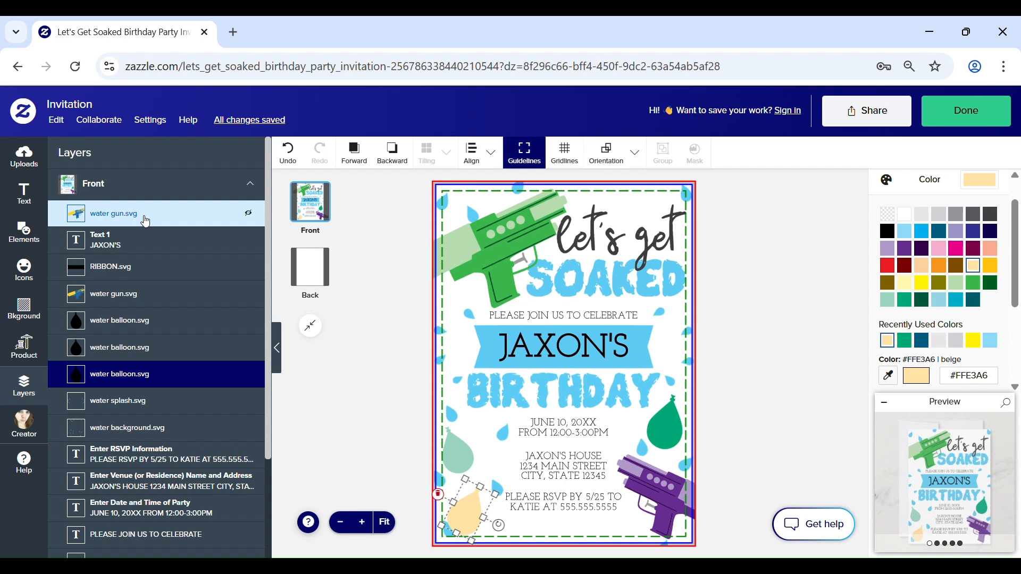
Step: Set Color 1 of the lets get soaked.svg lettering to white (#FFFFFF)
scroll(147, 222, down, 2)
scroll(143, 229, down, 1)
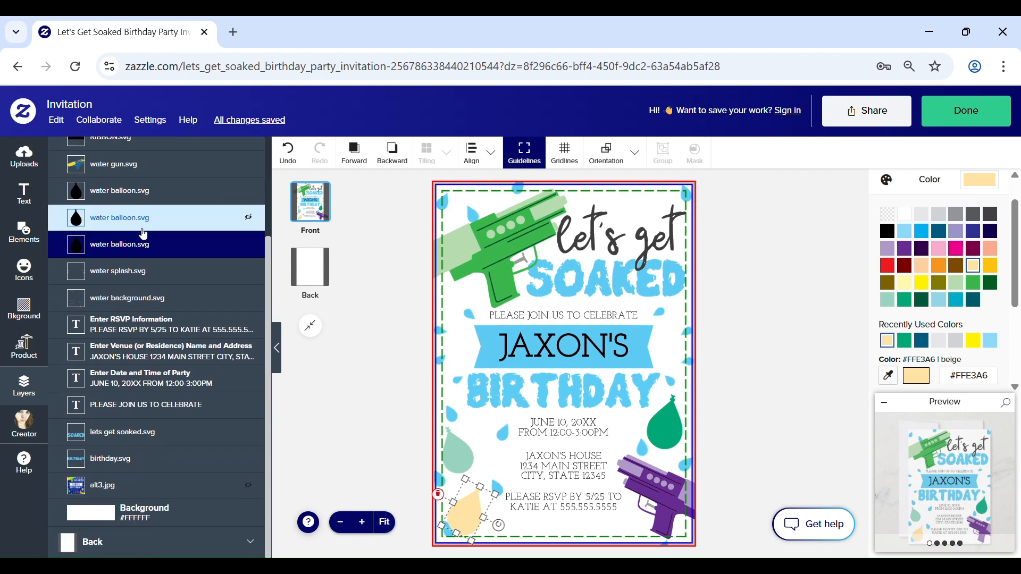
click(128, 440)
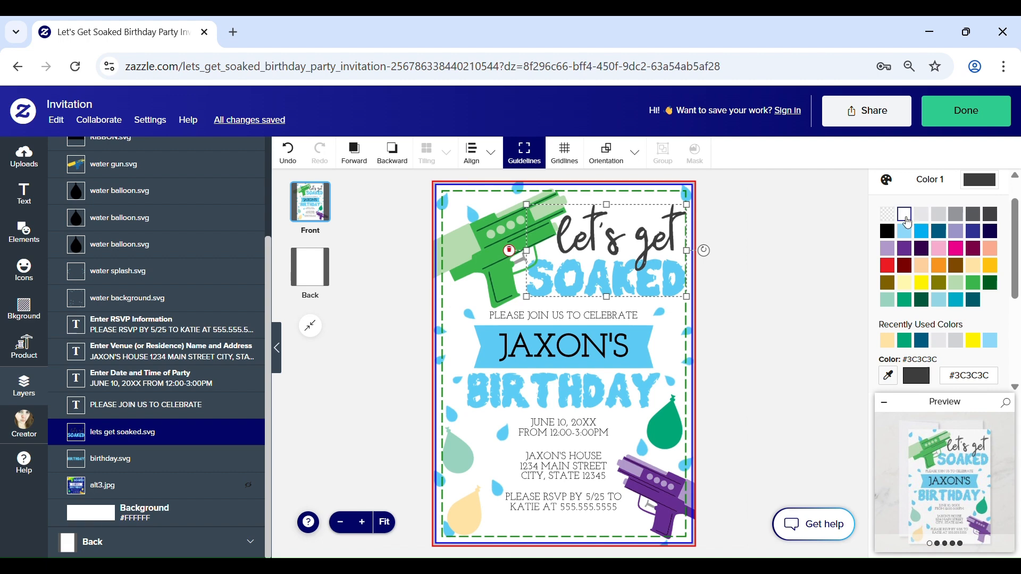
click(906, 218)
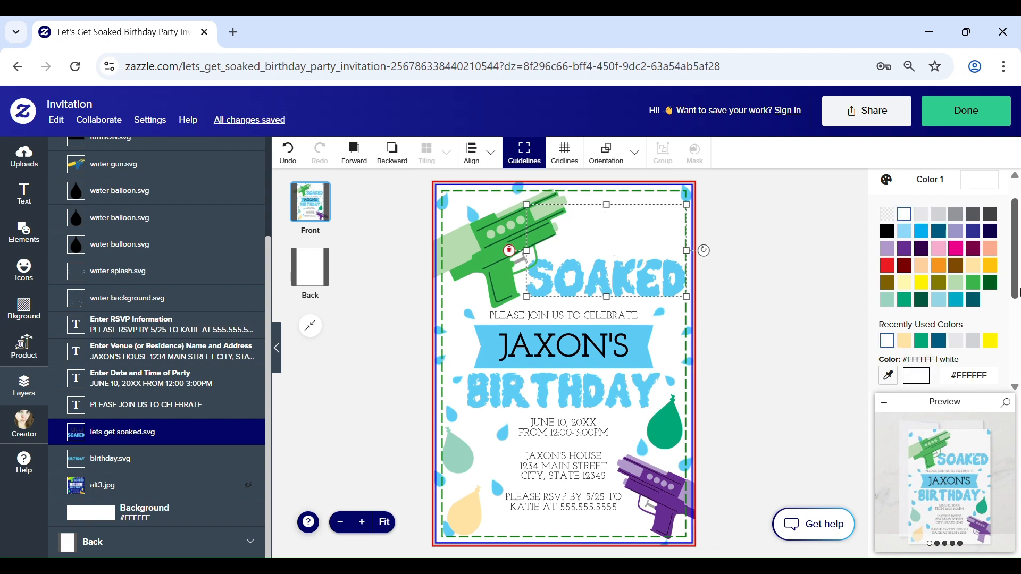
Step: Set Color 2 of the lets get soaked.svg lettering to azure (#00AEEF)
scroll(972, 306, down, 3)
click(940, 276)
scroll(941, 281, up, 2)
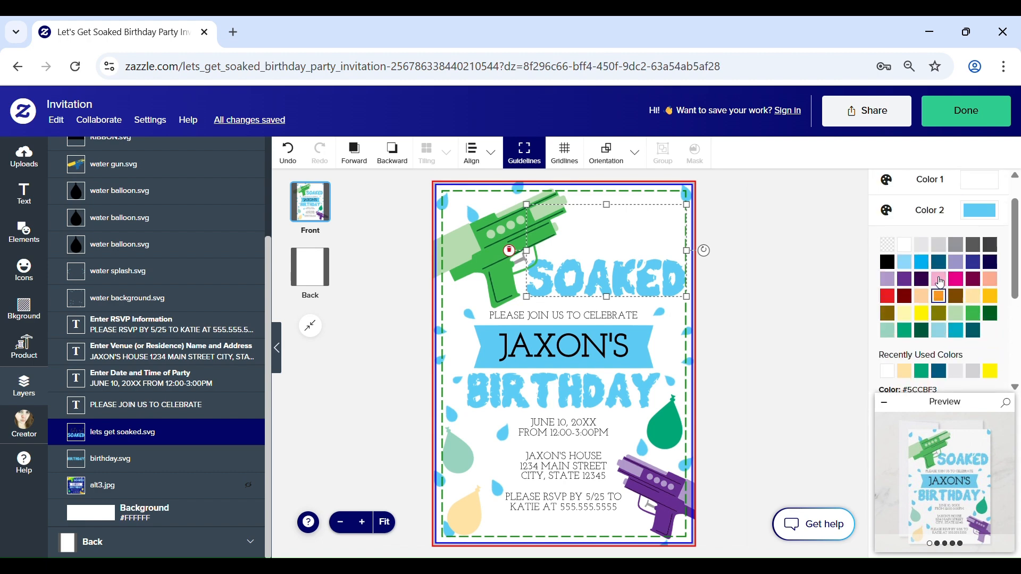
click(921, 266)
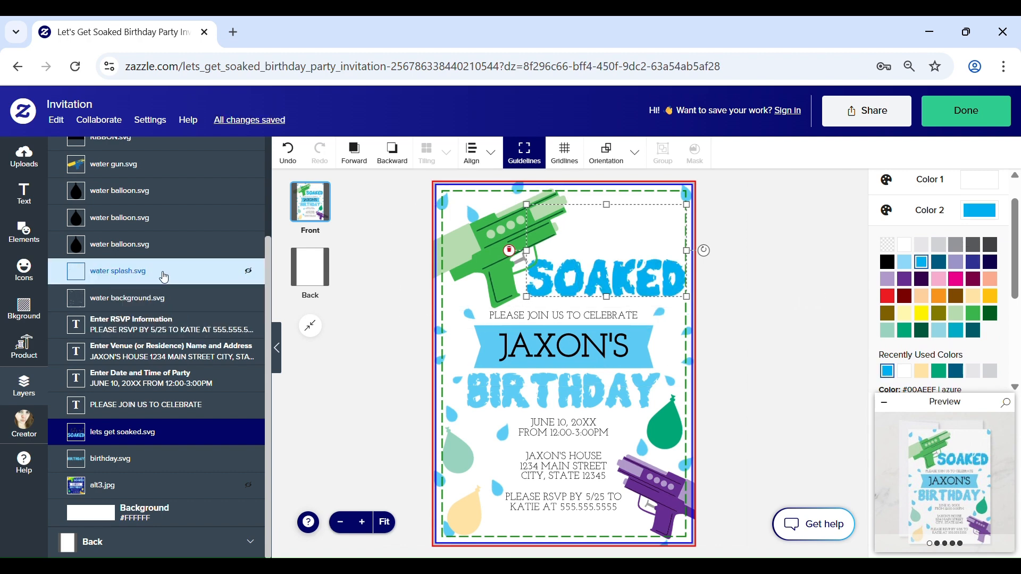
Step: Select the birthday.svg lettering layer and set its Color 1 to azure (#00AEEF)
scroll(150, 328, up, 2)
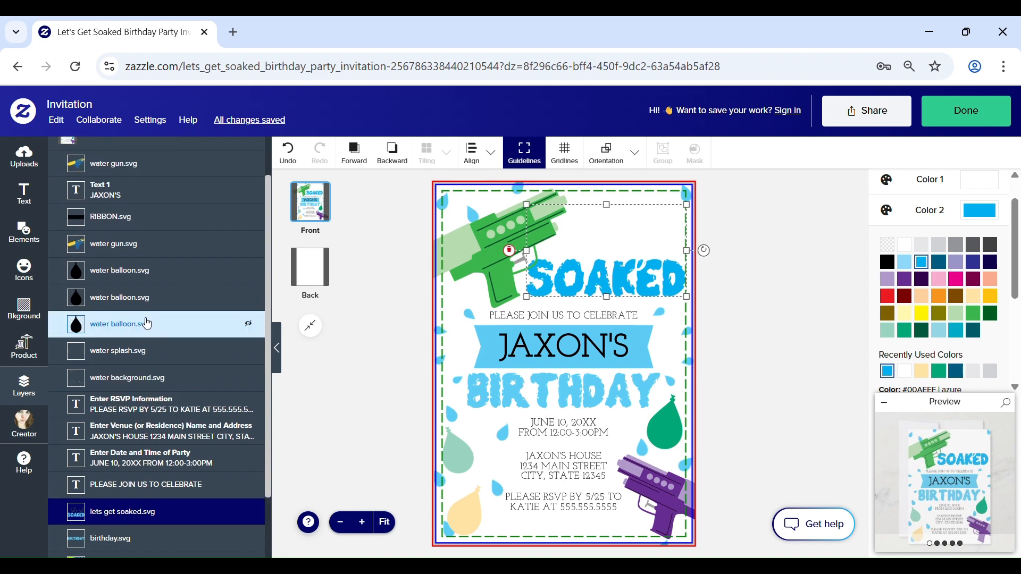
scroll(136, 271, down, 2)
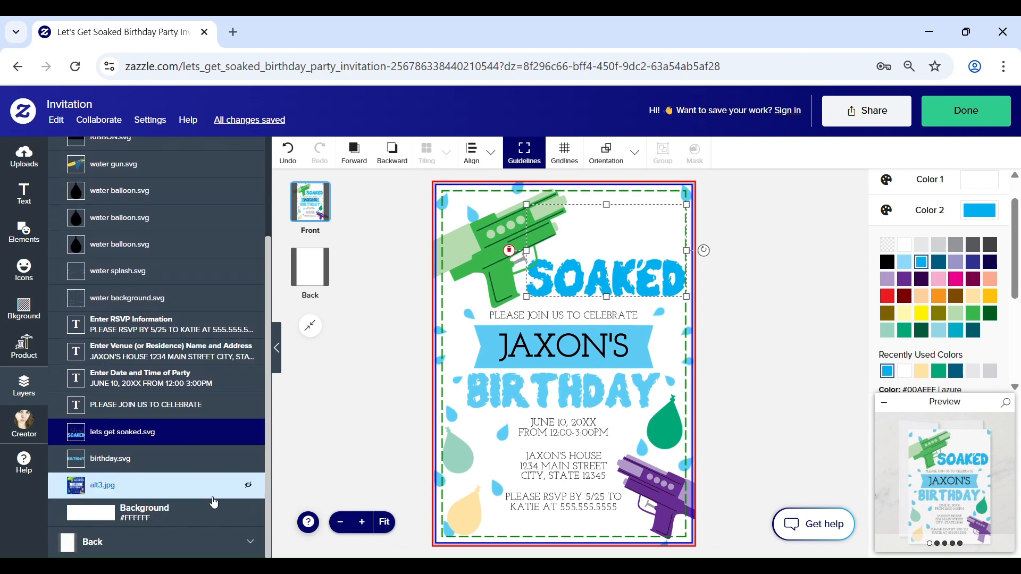
click(202, 470)
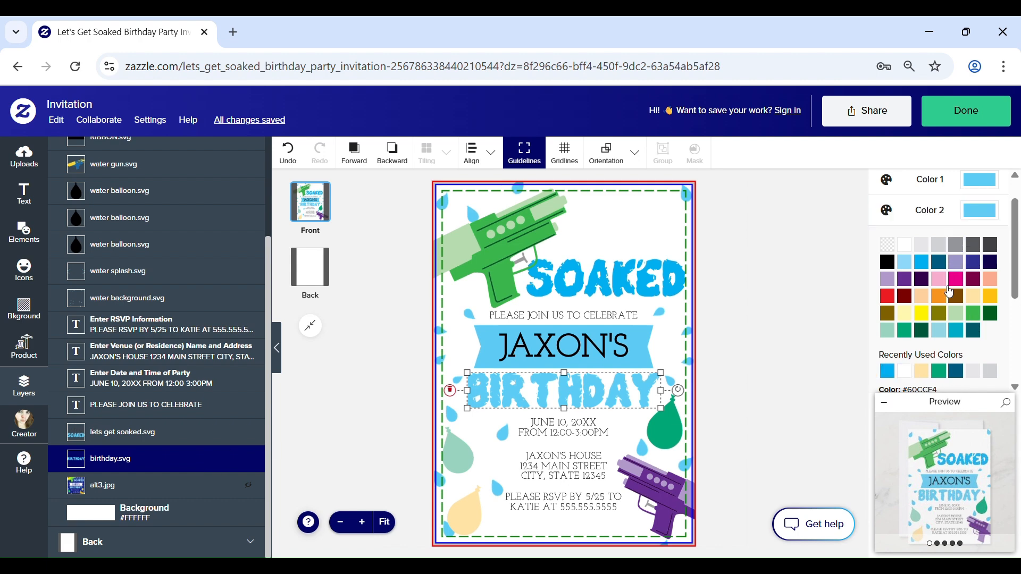
click(984, 183)
click(887, 340)
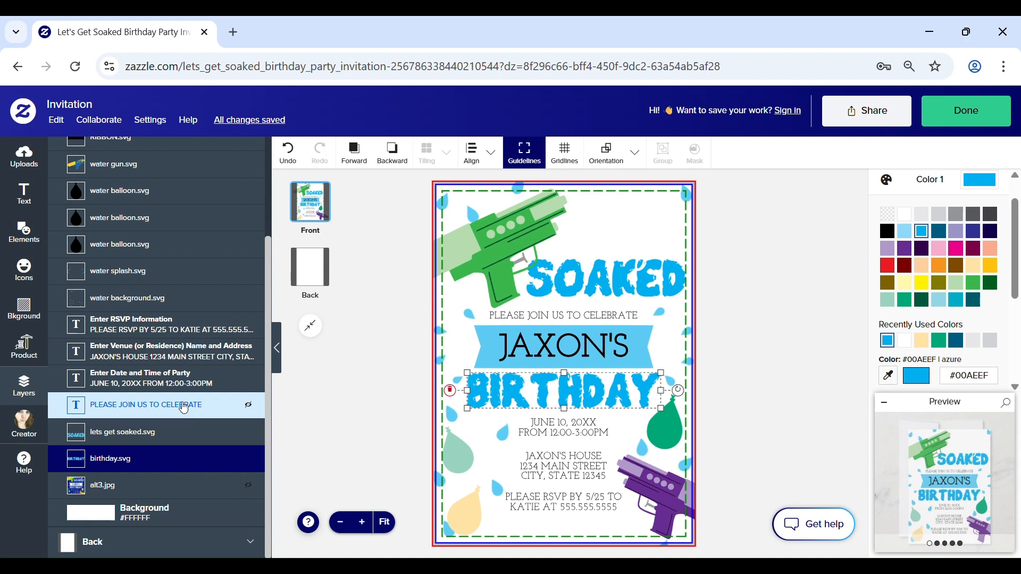
Step: Recolour the water splash.svg and water background.svg graphics azure (#00AEEF)
click(173, 276)
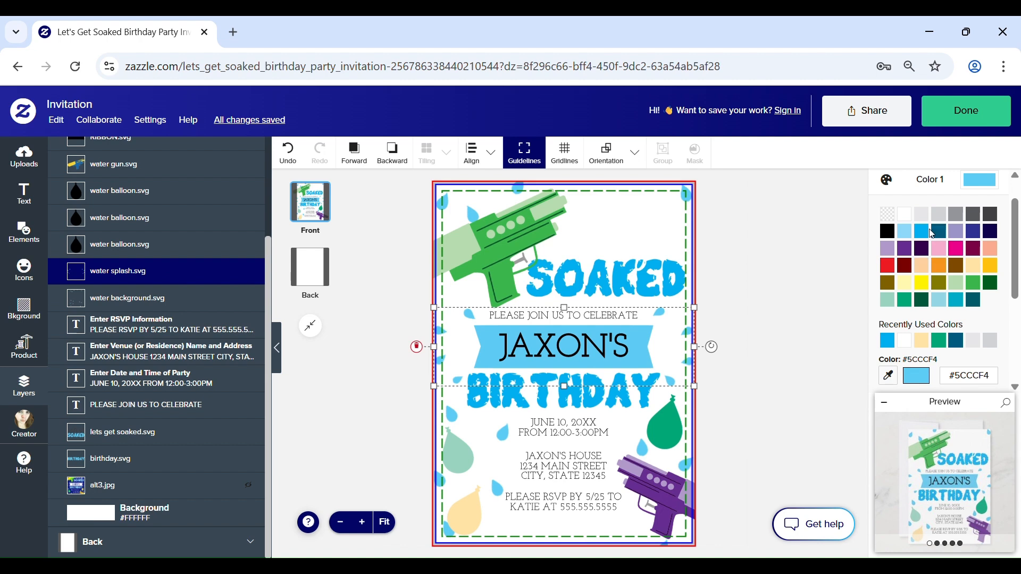
click(888, 341)
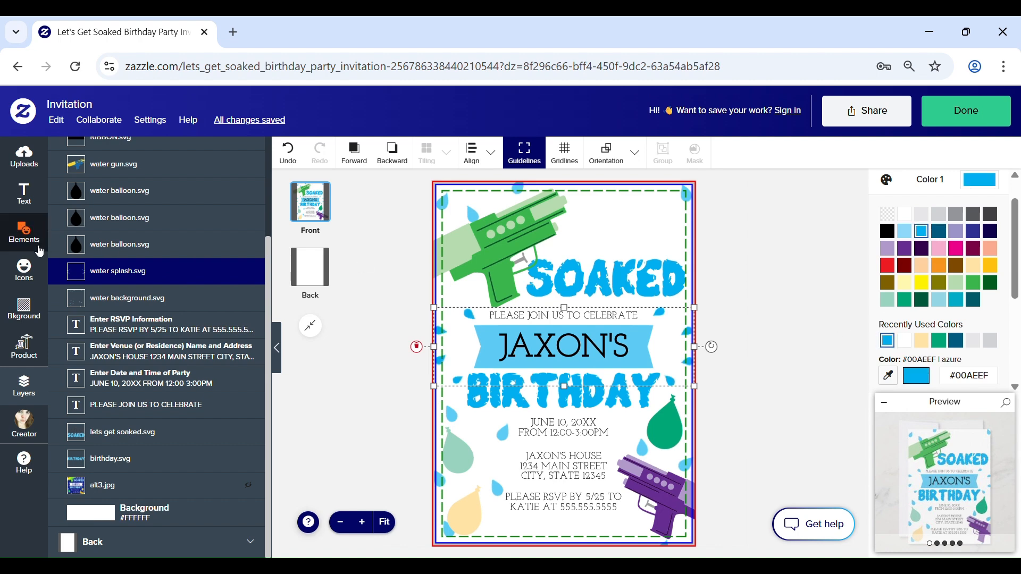
click(200, 301)
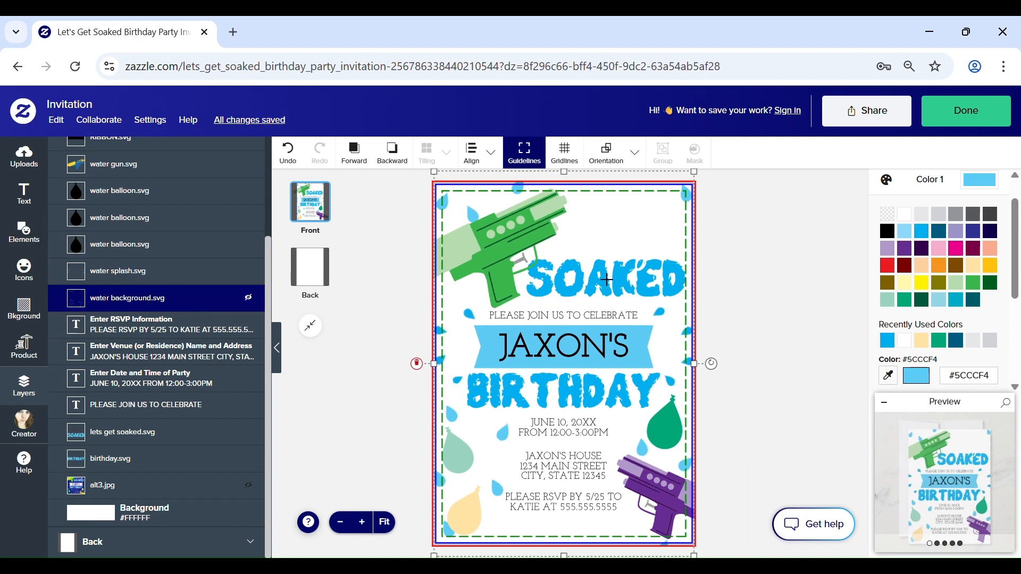
click(887, 342)
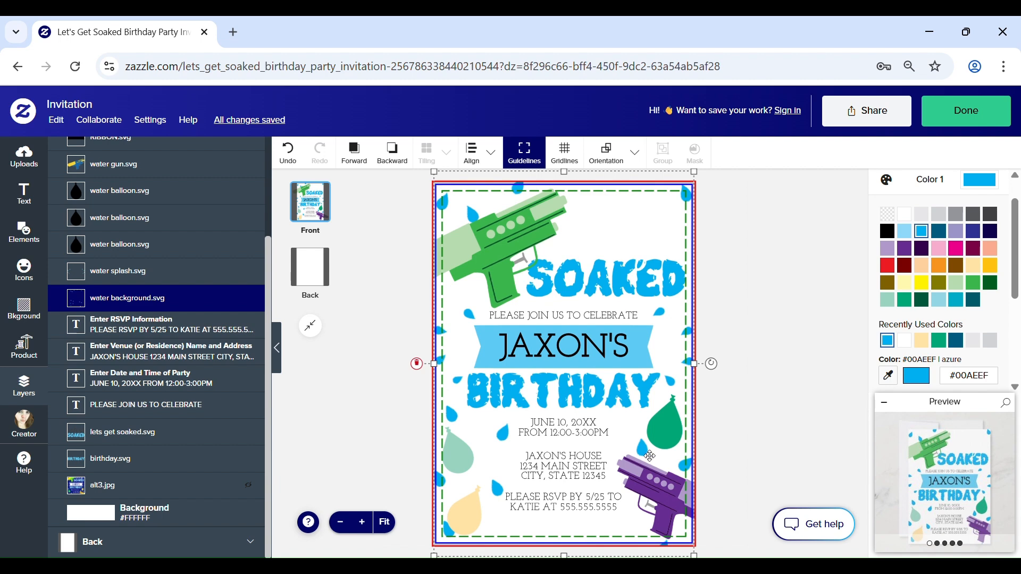
Step: Change the RSVP information, venue name and address, and party date and time texts to white
click(154, 325)
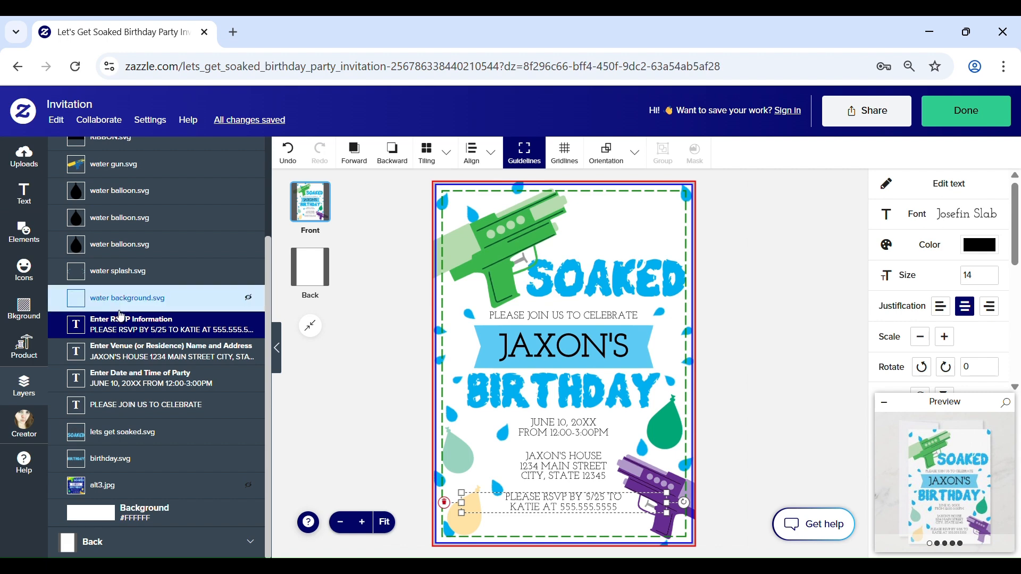
click(993, 257)
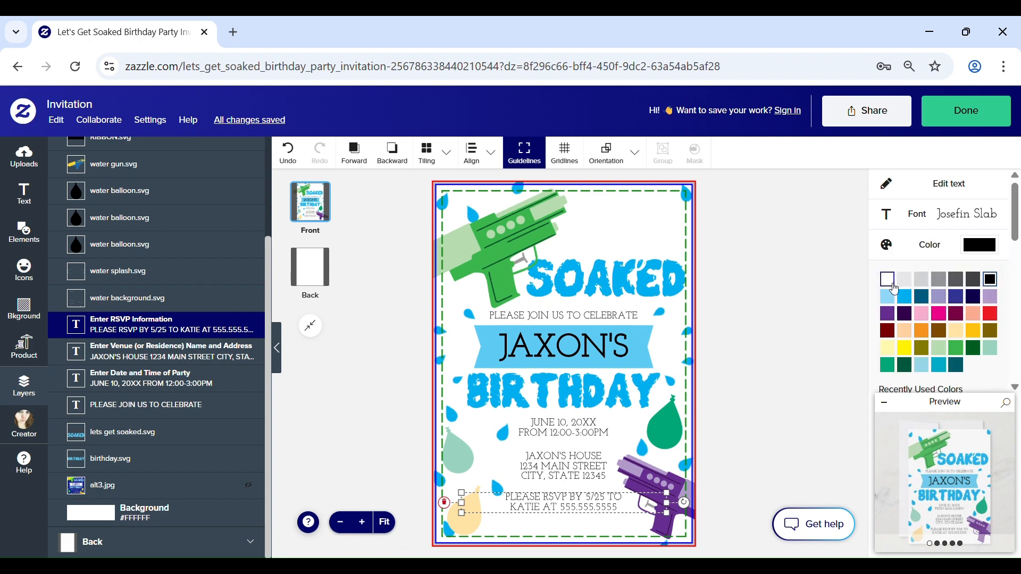
click(195, 351)
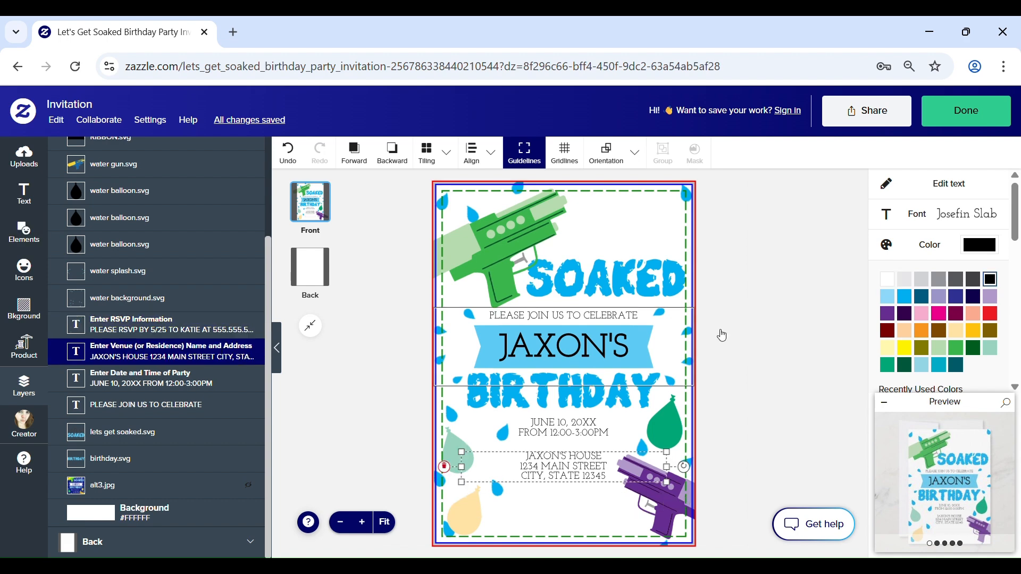
click(887, 279)
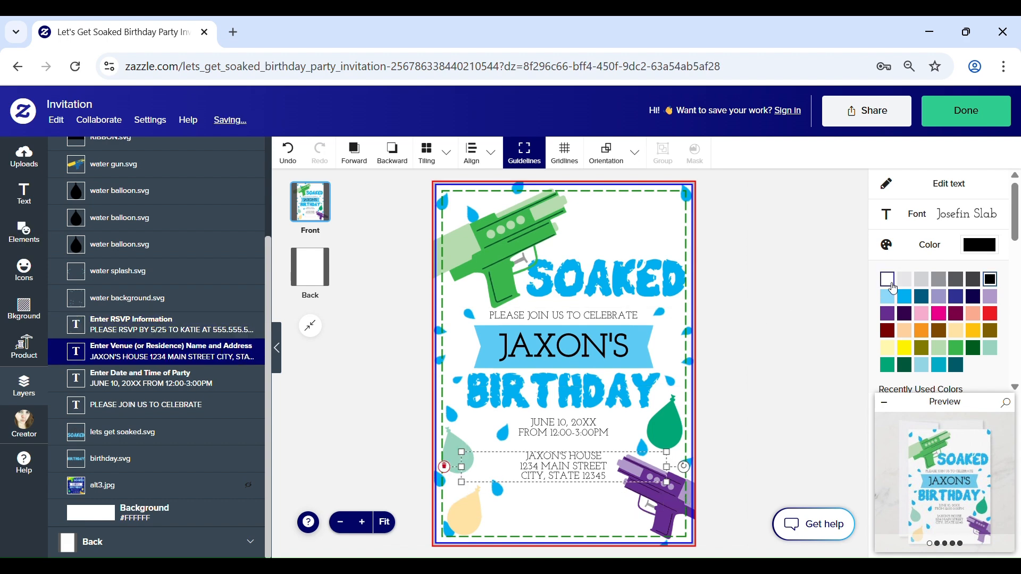
click(95, 390)
click(891, 284)
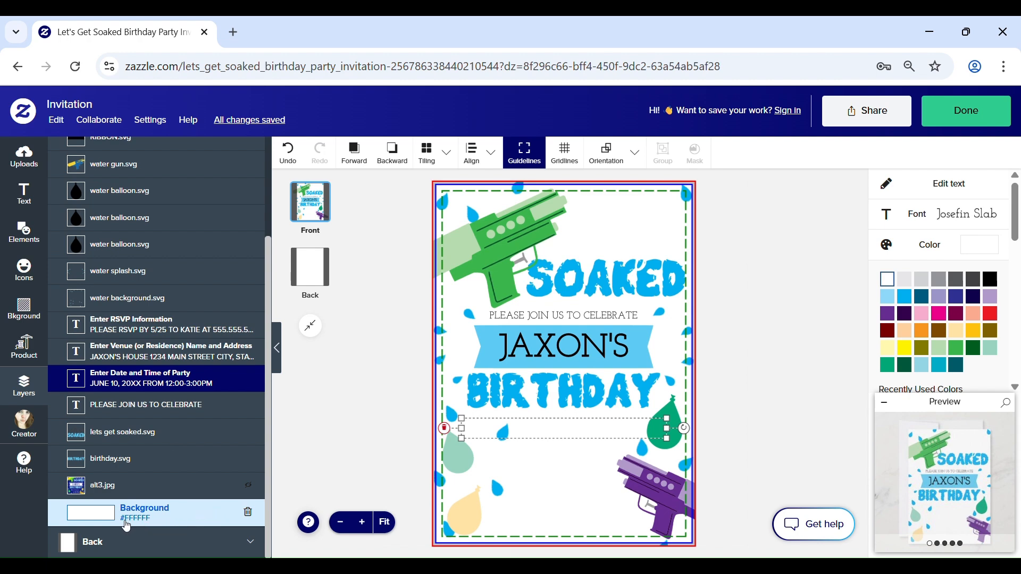
Step: Set the invitation's front background to a custom dark navy colour (#020334)
click(78, 515)
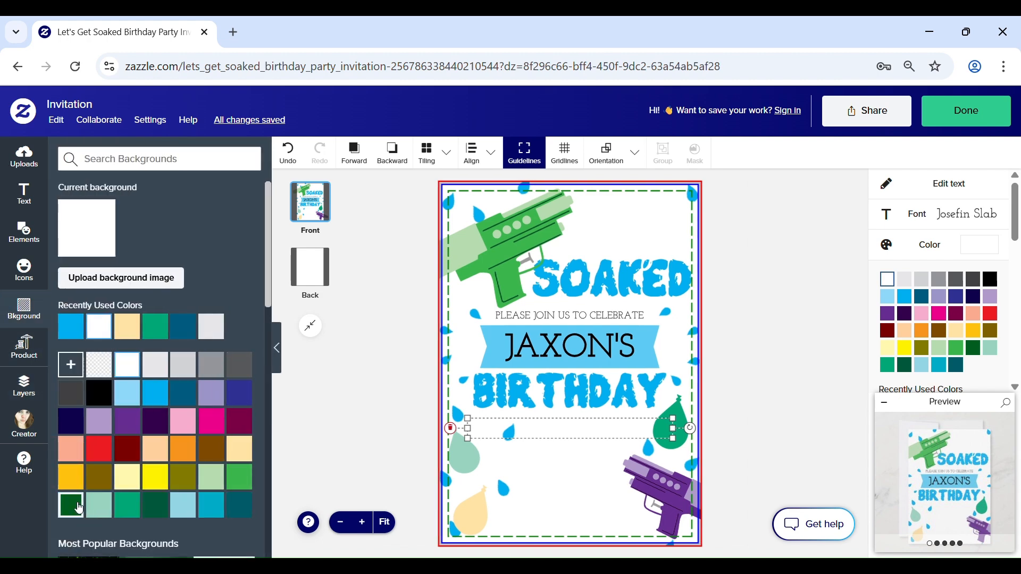
click(72, 365)
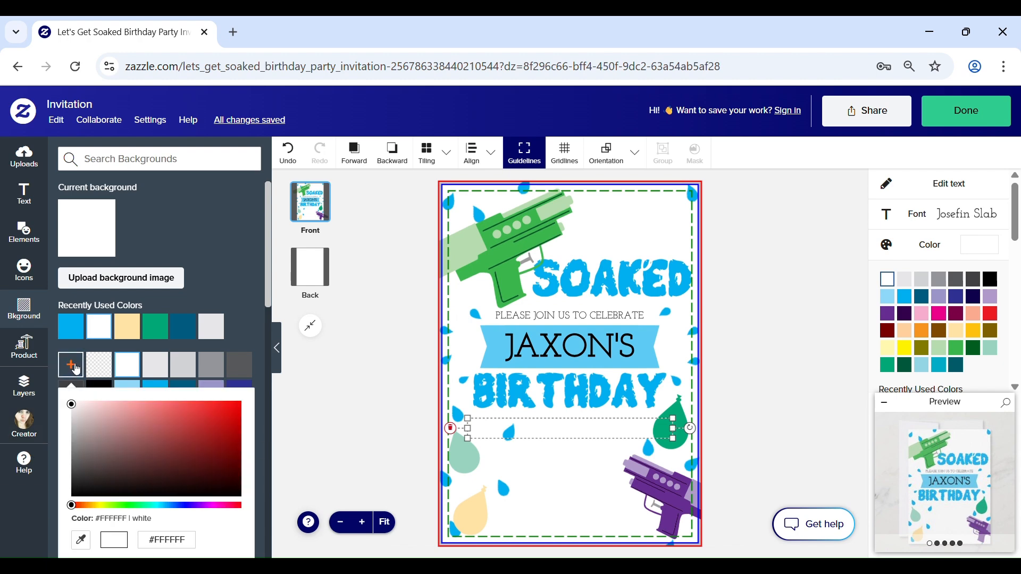
drag(73, 506, 187, 508)
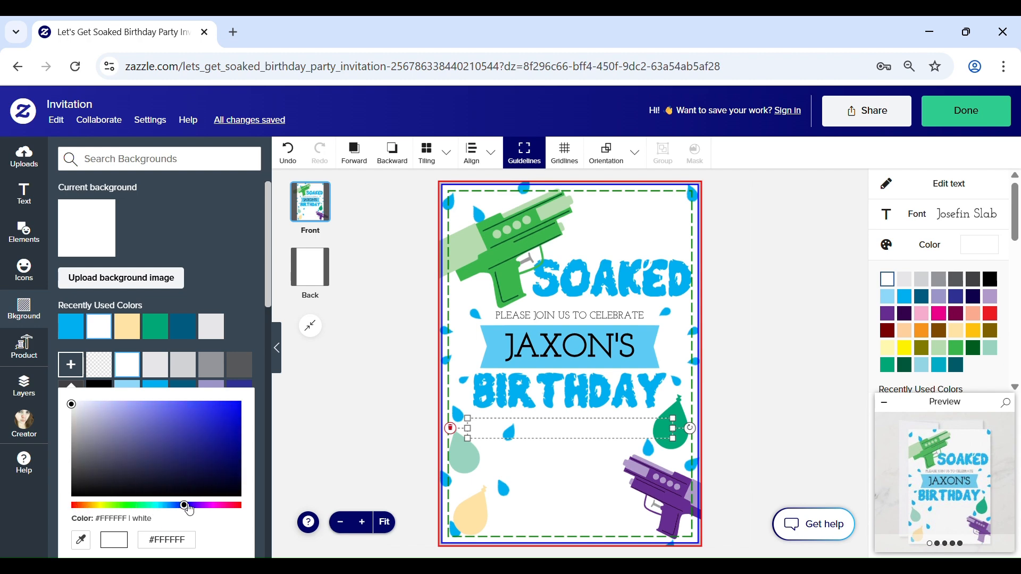
drag(74, 412, 235, 483)
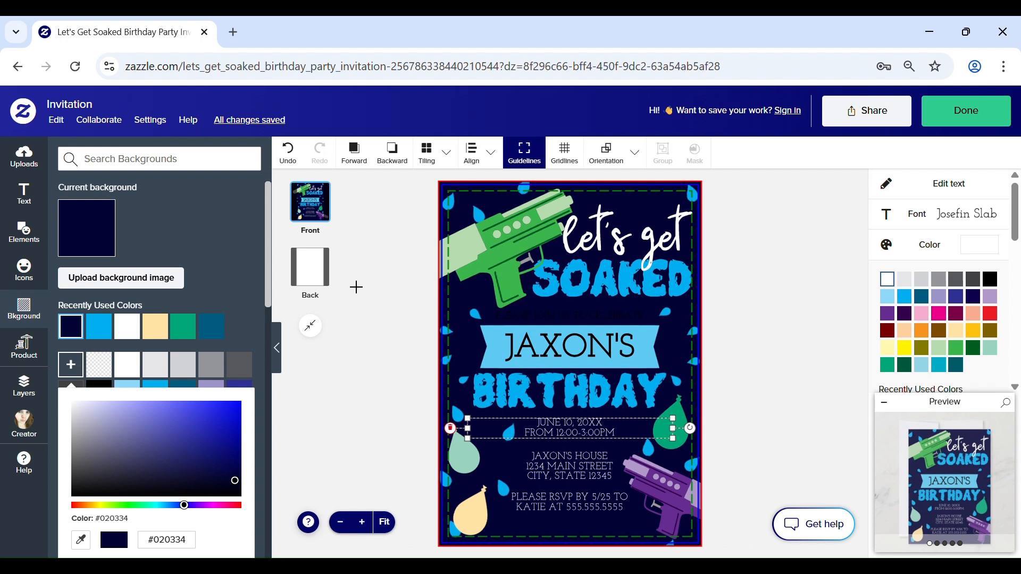
Step: Apply the recently used dark navy background colour to the invitation's back side and finish editing the design
click(309, 272)
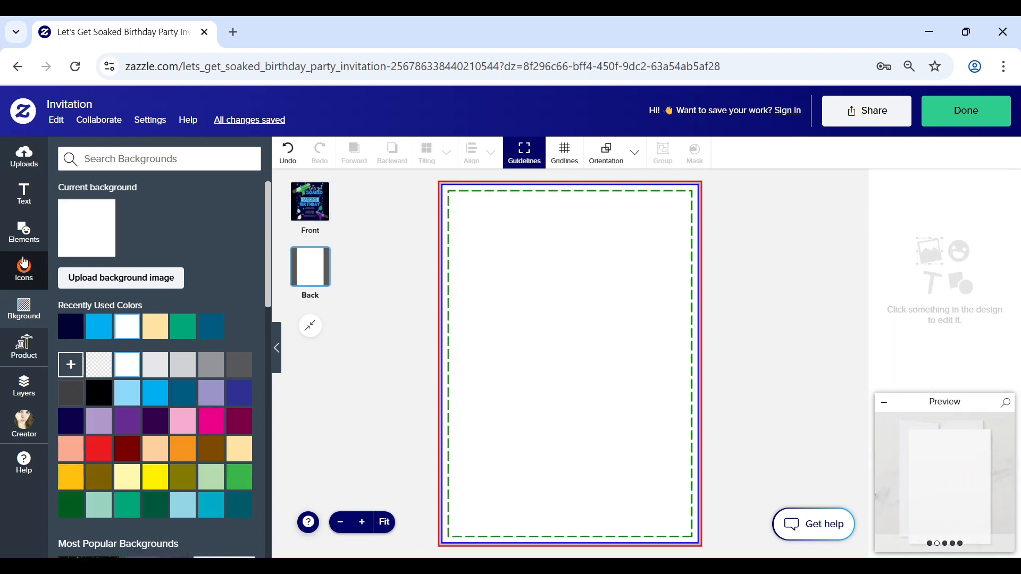
click(71, 327)
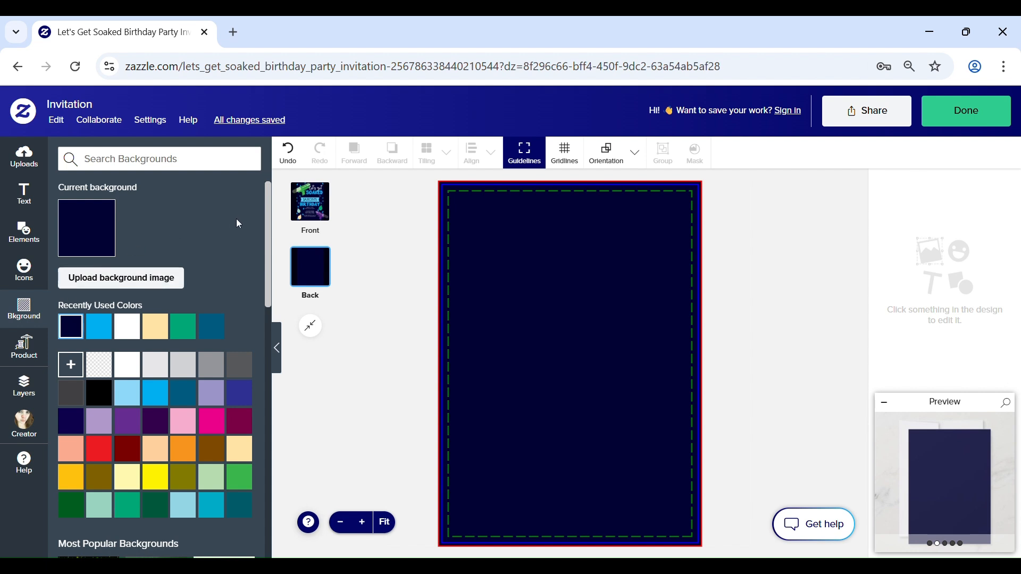
click(976, 121)
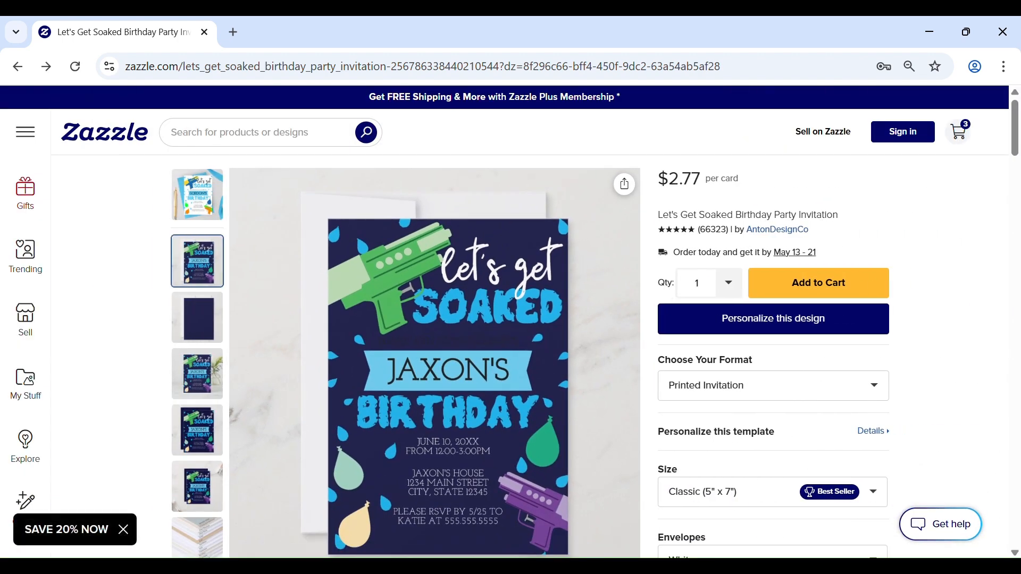
Step: Set the order quantity to 75 invites and add the invitation to the cart
scroll(764, 178, down, 2)
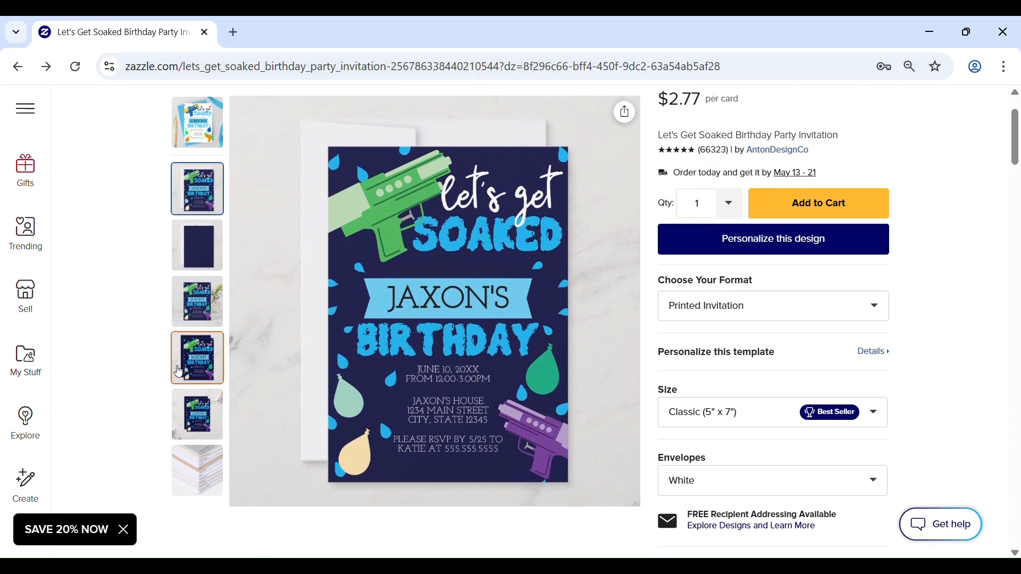
click(742, 211)
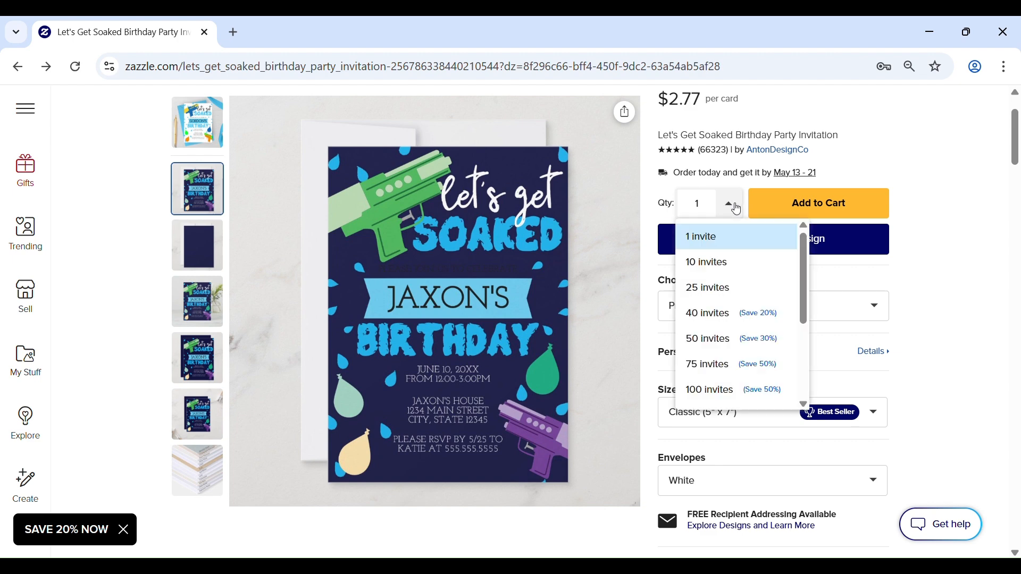
click(729, 367)
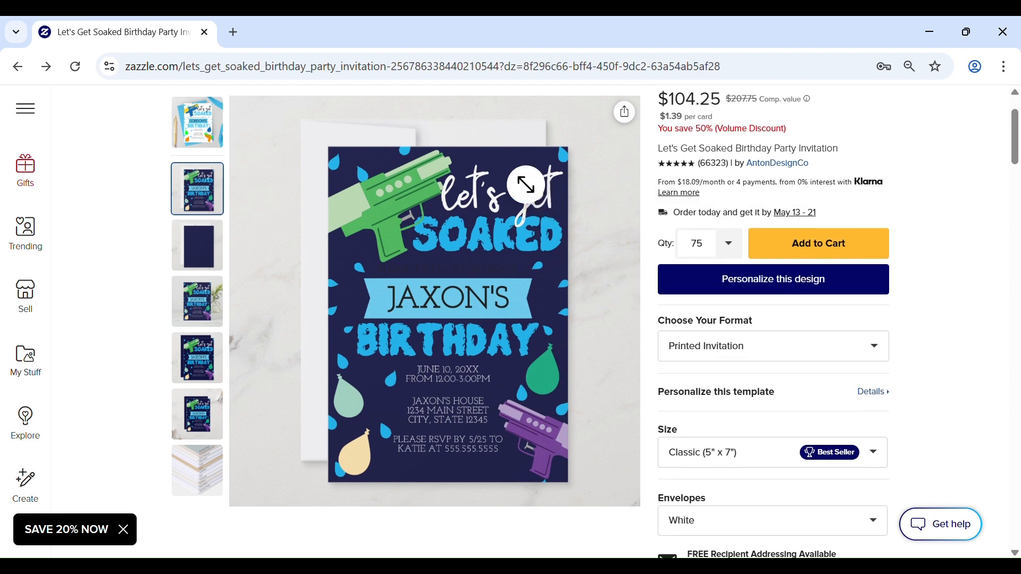
click(860, 249)
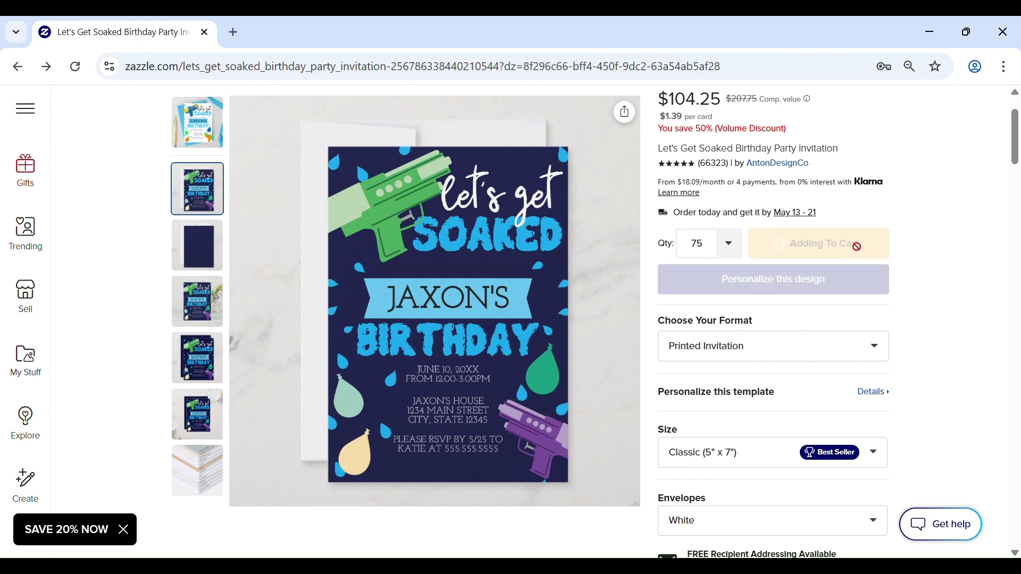